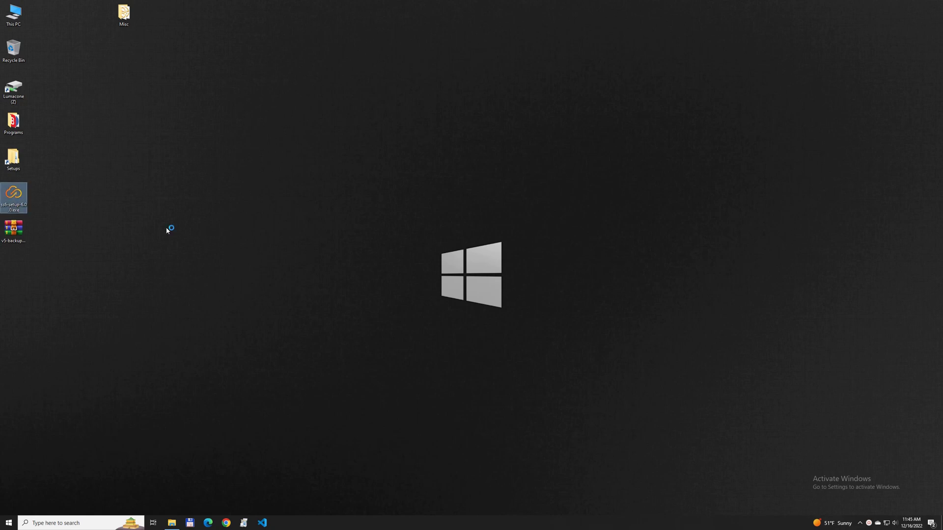
# - Install Syncplify Server! v6.0.0 into C:\Program Files\Syncplify Server!, accepting the licence agreement and default location
pyautogui.click(167, 229)
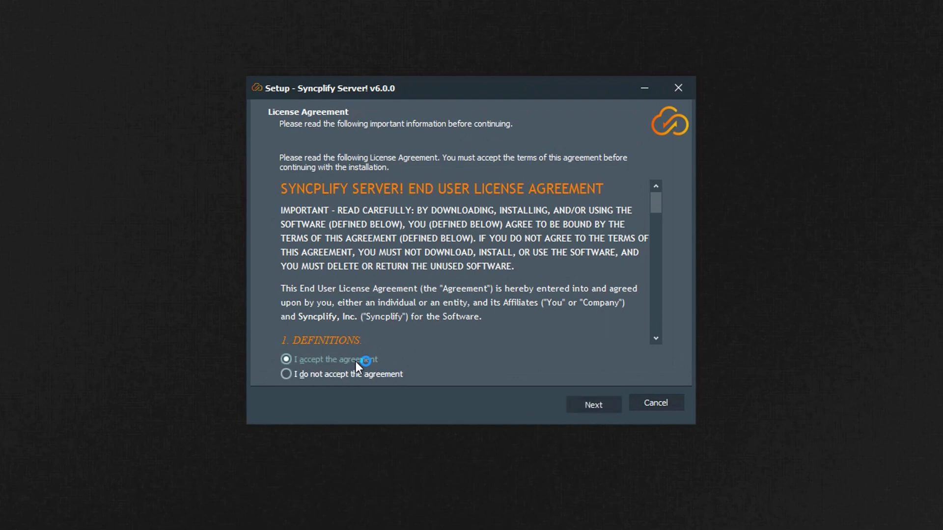
pyautogui.click(588, 404)
pyautogui.click(587, 404)
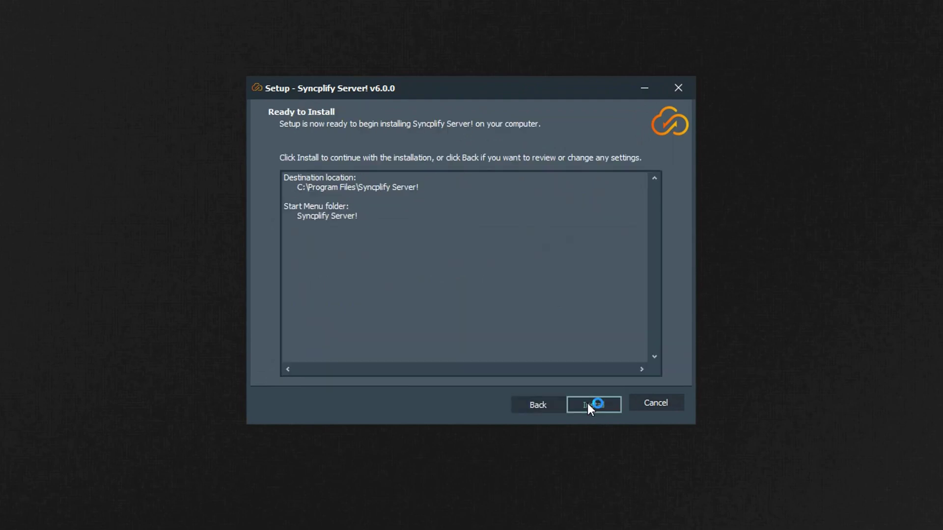
pyautogui.click(591, 405)
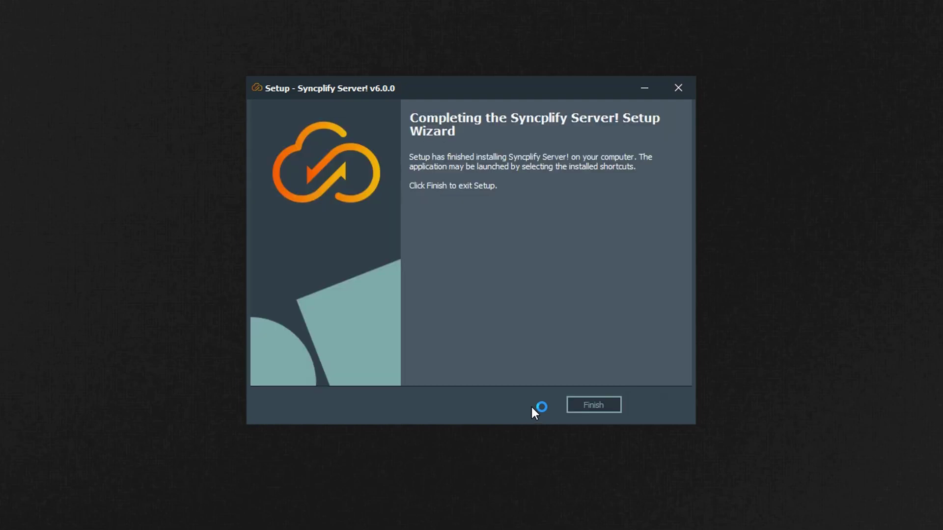
# - Close the finished setup wizard and let the Installation Helper set up the services
pyautogui.click(594, 405)
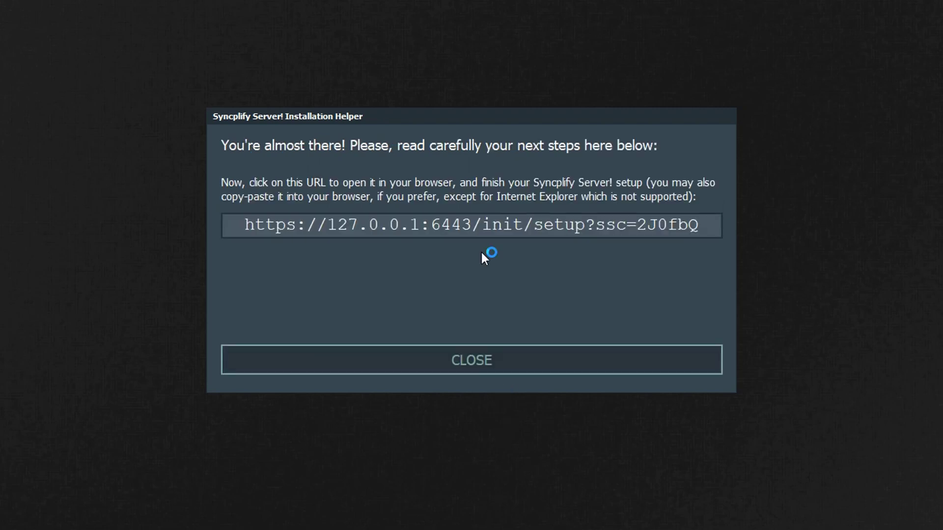
# - Open the 127.0.0.1:6443 setup address and proceed past Chrome's unsafe-certificate warning
pyautogui.click(460, 230)
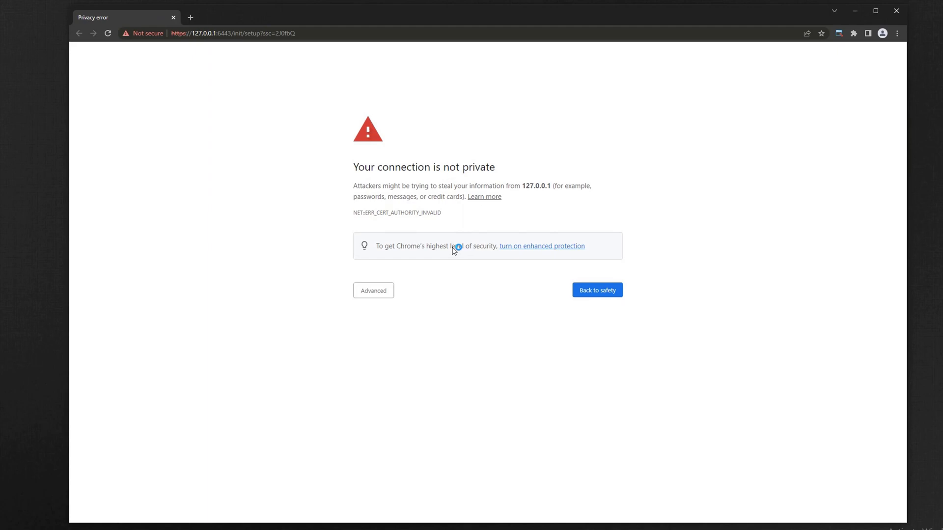
pyautogui.click(363, 294)
pyautogui.click(377, 361)
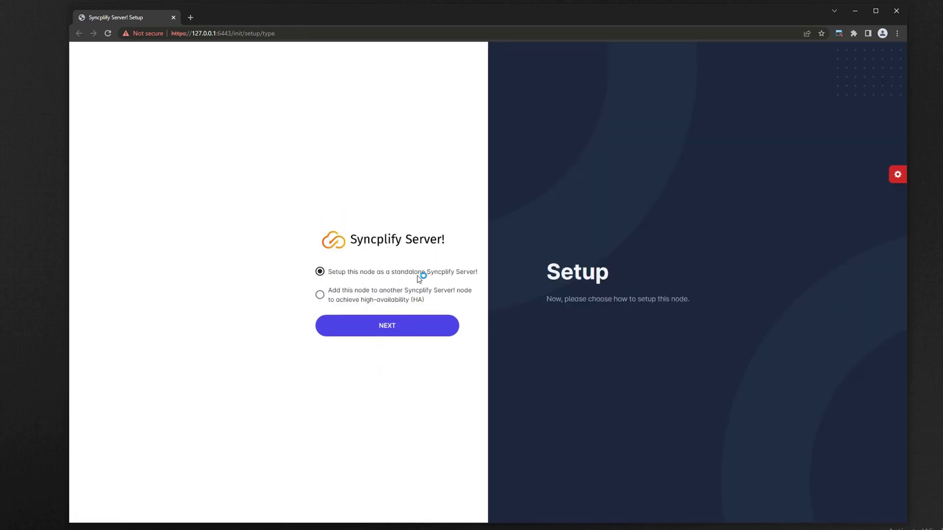
# - Set up a standalone node with a generated Node ID and description 'My new SFTP server'
pyautogui.click(379, 326)
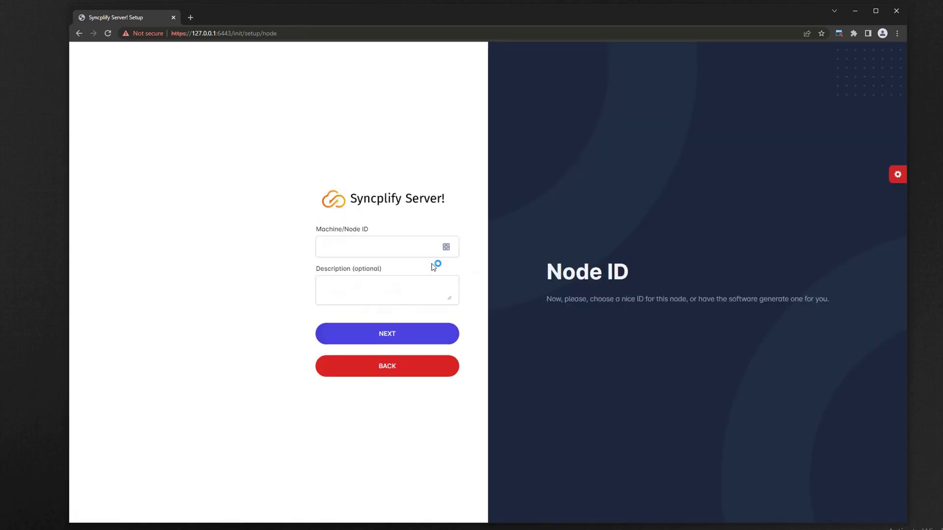
pyautogui.click(446, 247)
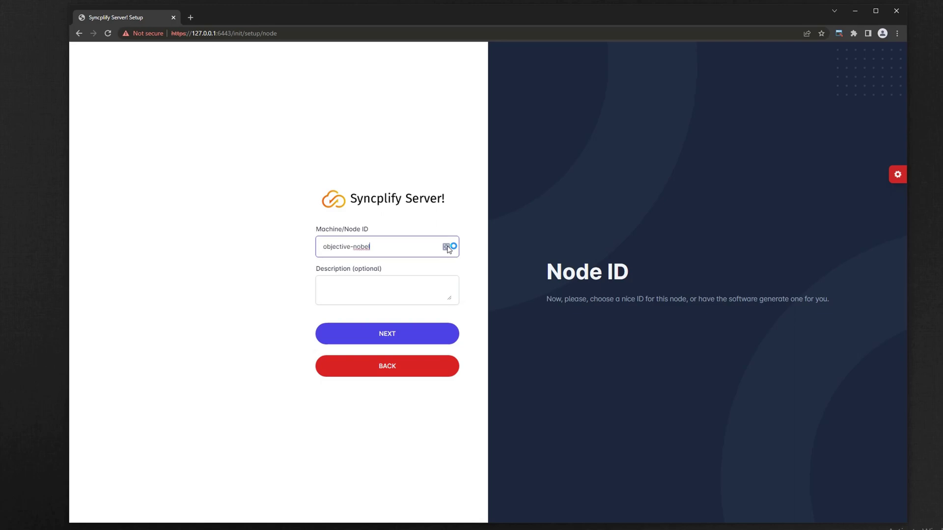
pyautogui.click(387, 295)
pyautogui.write('My')
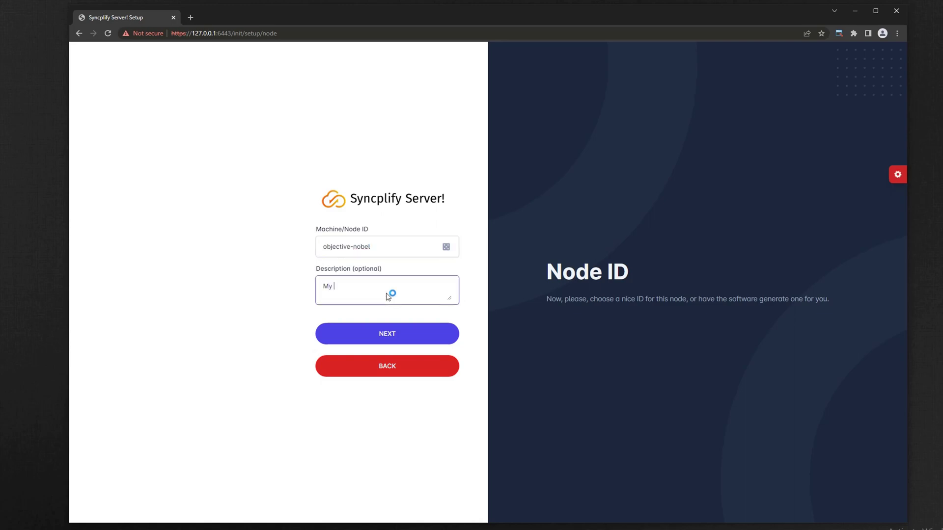
pyautogui.write(' new SFTP server')
pyautogui.click(381, 339)
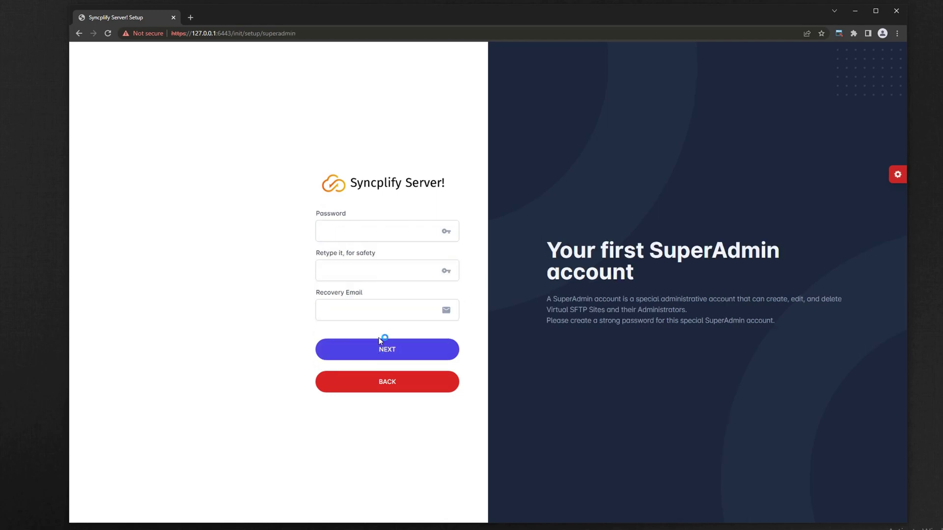
# - Enter and confirm the SuperAdmin password, then pick the suggested recovery e-mail address
pyautogui.click(378, 231)
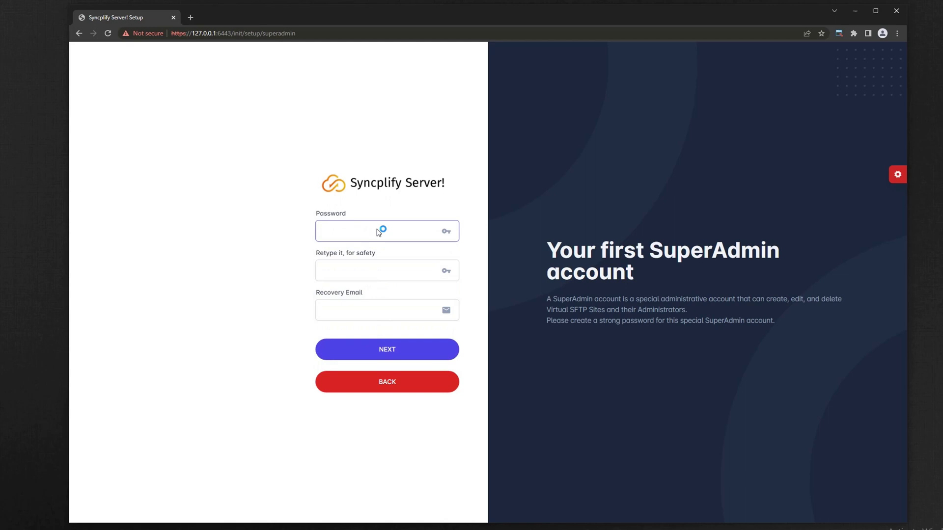
pyautogui.write('•••••••••')
pyautogui.press('Tab')
pyautogui.write('•••••••••')
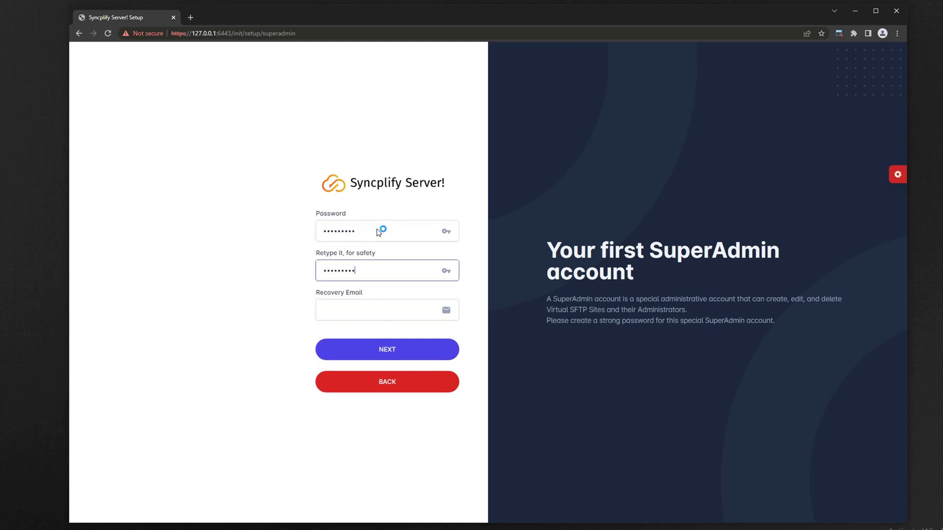
pyautogui.click(389, 313)
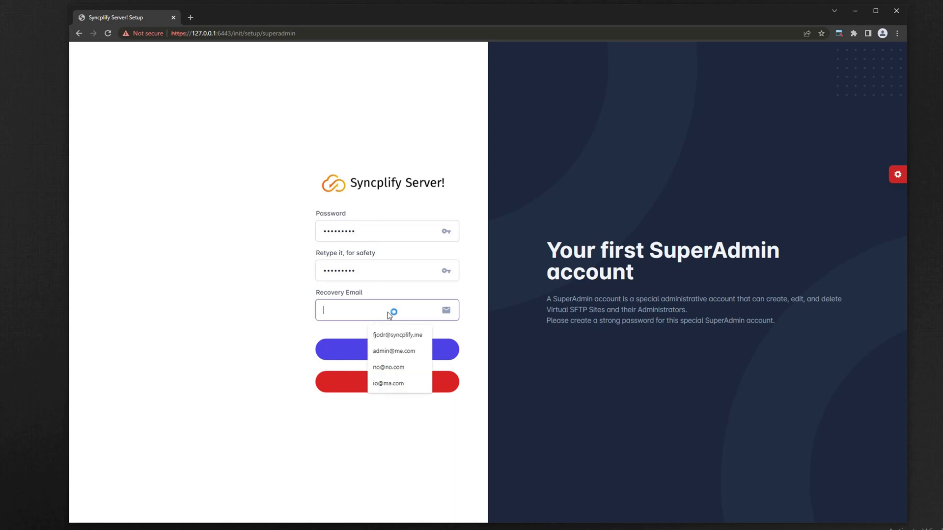
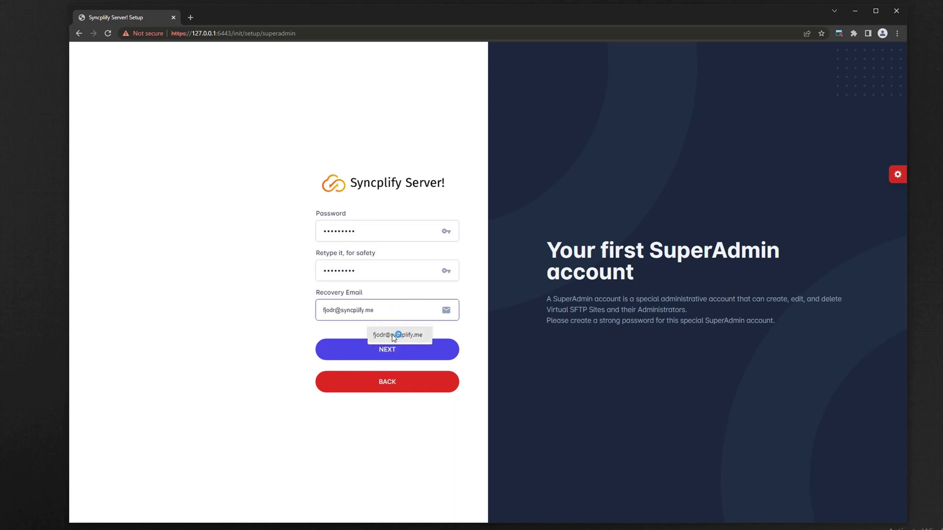
pyautogui.click(393, 337)
# - Disable Google Authenticator 2FA for the SuperAdmin and finish the initial configuration
pyautogui.click(389, 349)
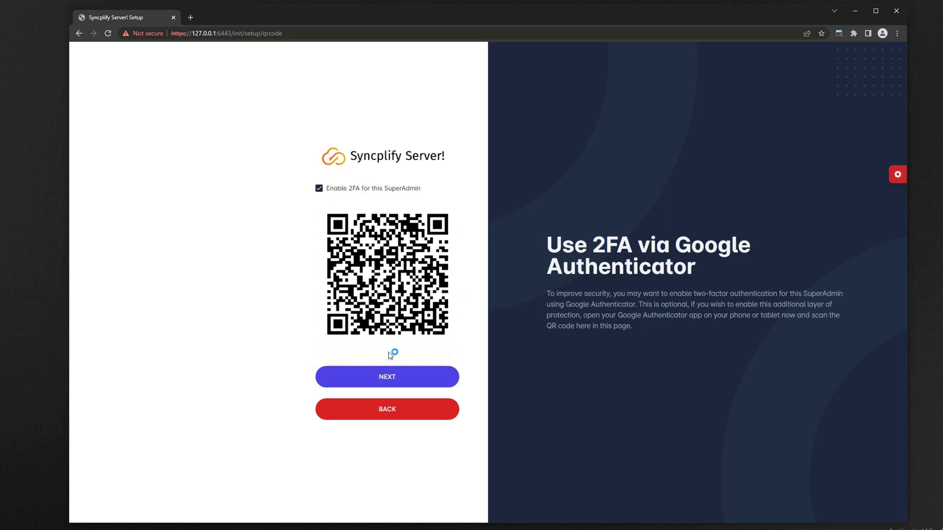
pyautogui.click(338, 190)
pyautogui.click(381, 301)
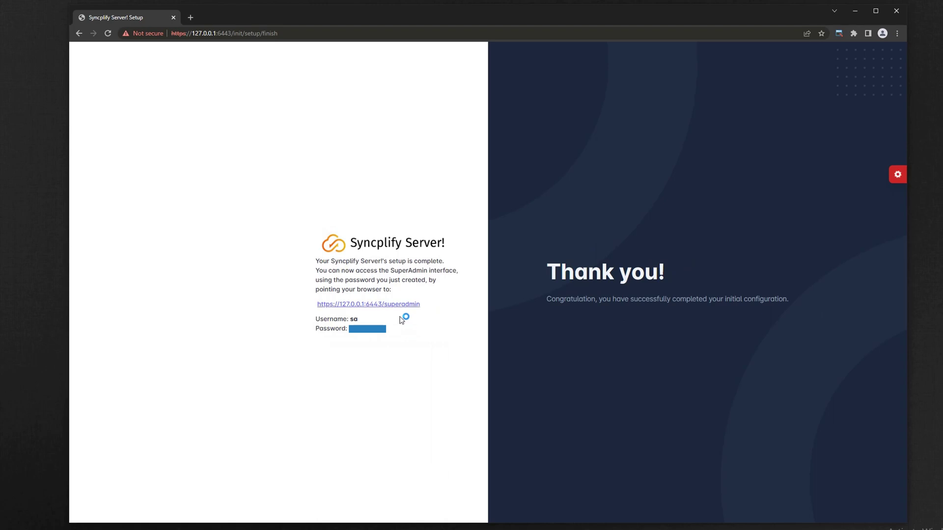
# - Sign in to the SuperAdmin interface with the saved username and the SuperAdmin password
pyautogui.click(399, 305)
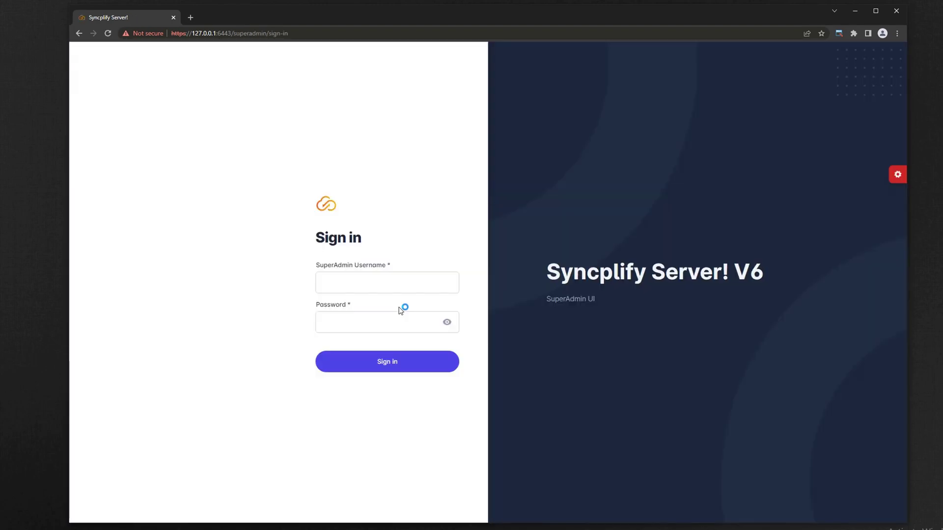
pyautogui.click(377, 287)
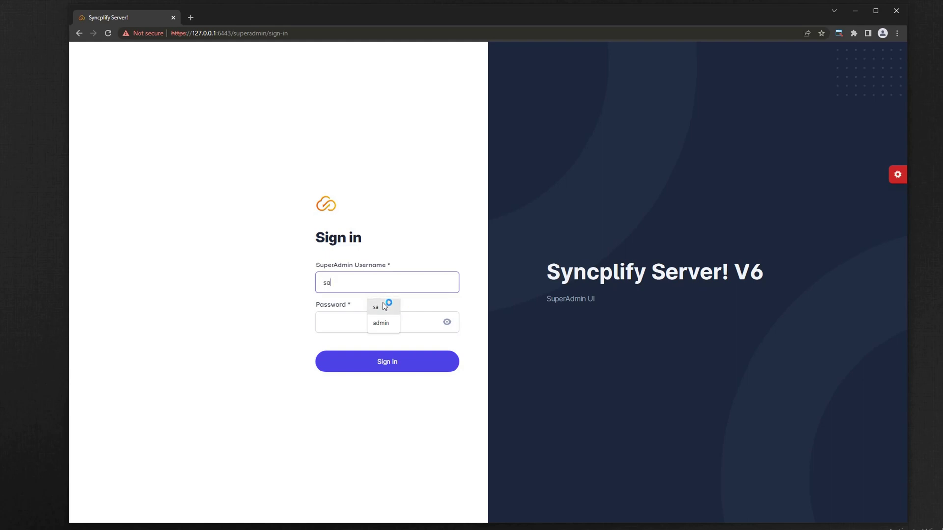
pyautogui.click(385, 308)
pyautogui.click(384, 325)
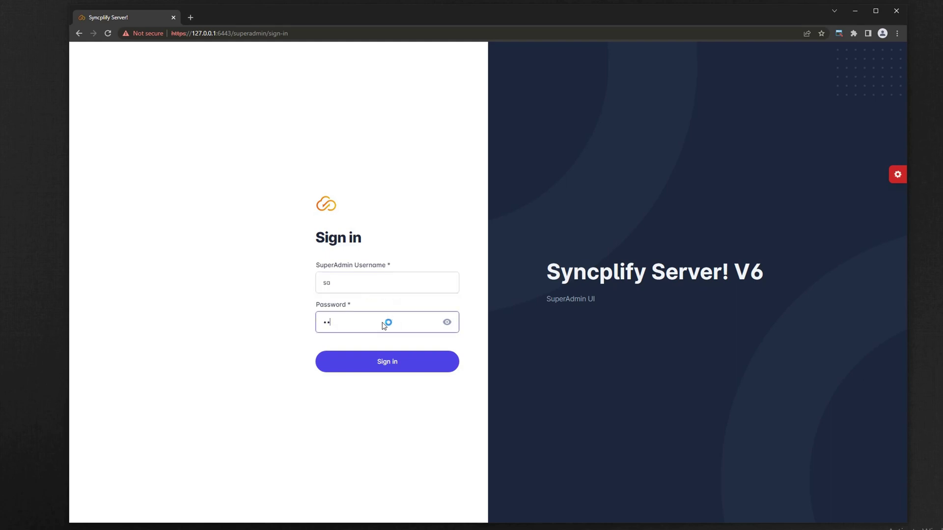
pyautogui.write('•••••••••')
pyautogui.click(400, 362)
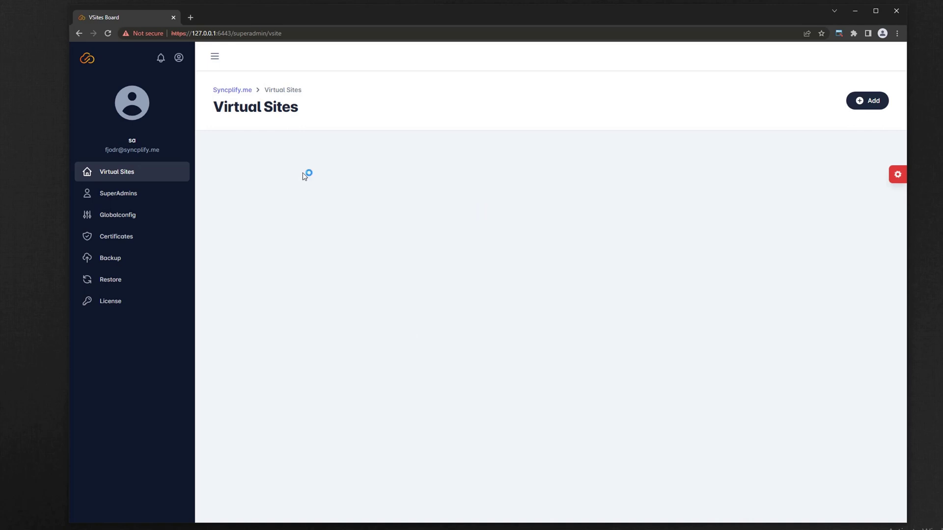
# - Upload v5-backup.zip on the restore page, confirm overwriting the configuration, and return to Virtual Sites
pyautogui.click(113, 280)
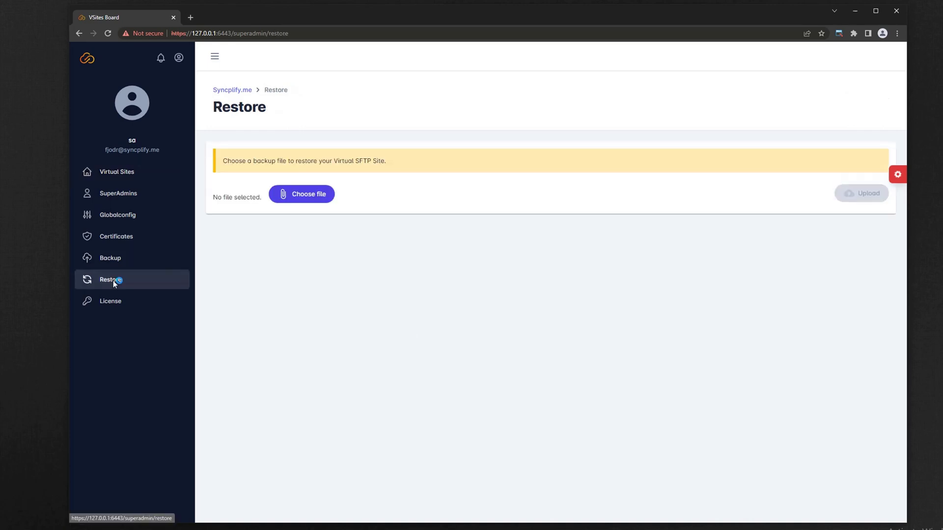
pyautogui.click(305, 194)
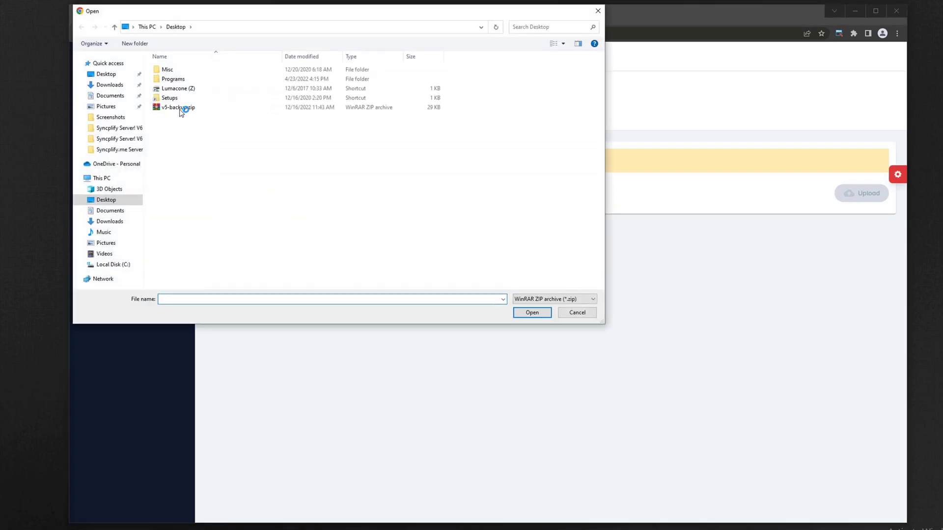
pyautogui.doubleClick(178, 107)
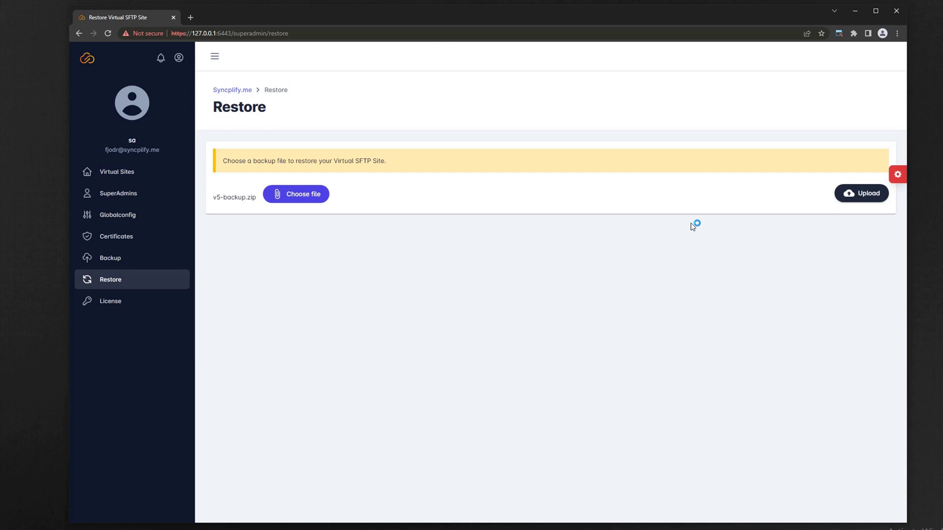
pyautogui.click(868, 193)
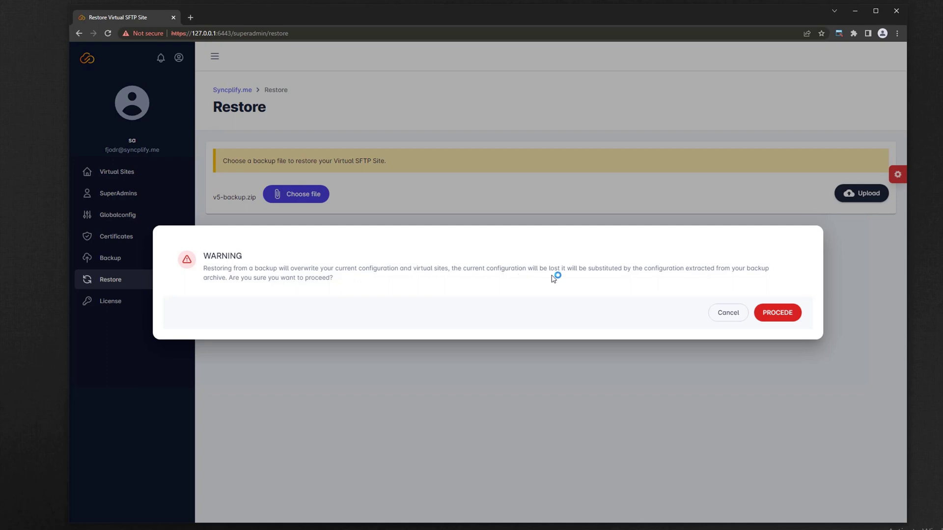
pyautogui.click(781, 314)
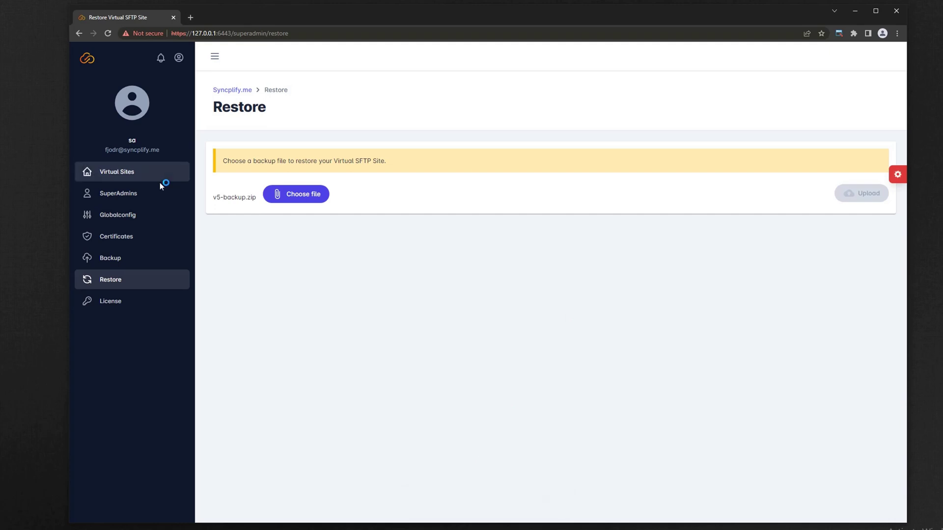
pyautogui.click(117, 171)
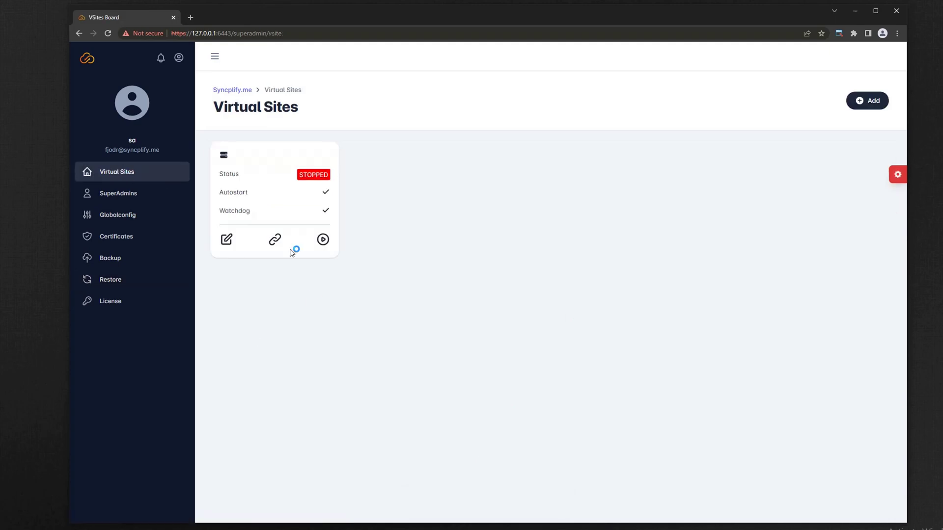
# - Open the default site's Admins list and start a new admin with username 'admin'
pyautogui.click(225, 241)
pyautogui.click(235, 259)
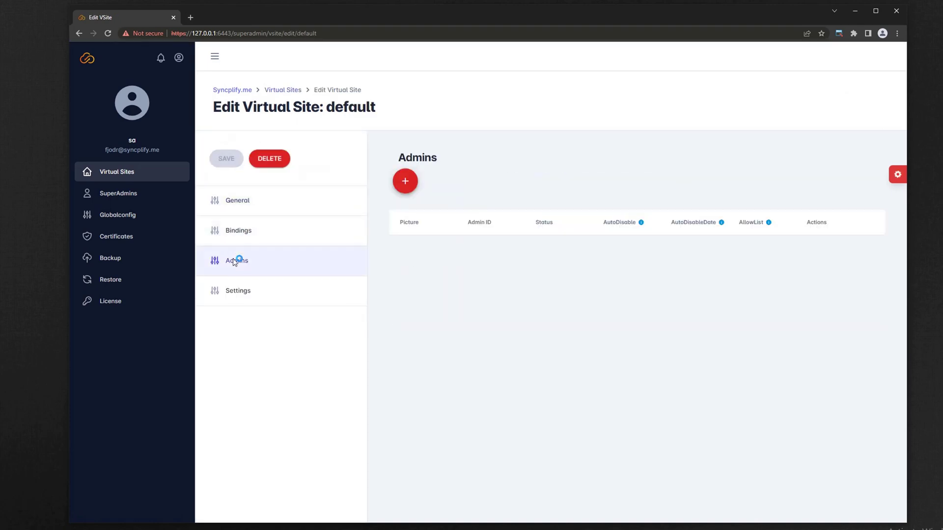
pyautogui.click(404, 181)
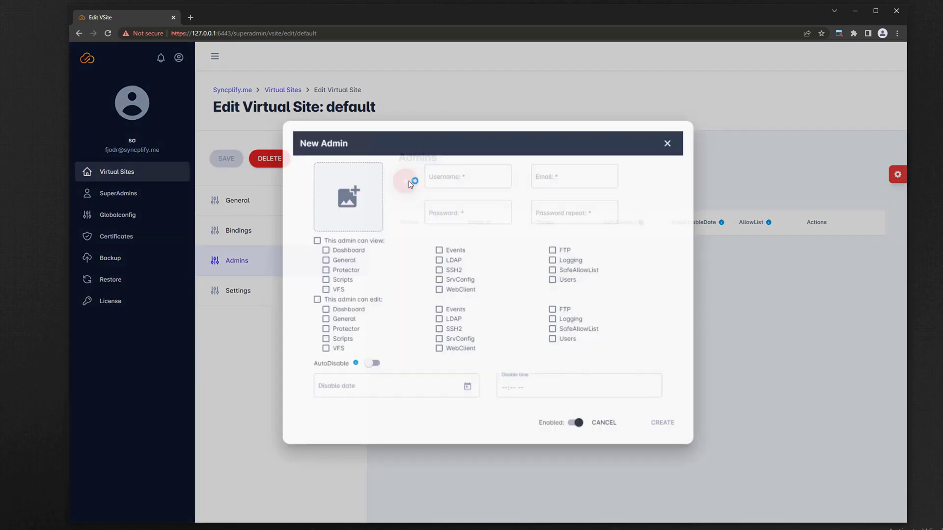
pyautogui.click(454, 174)
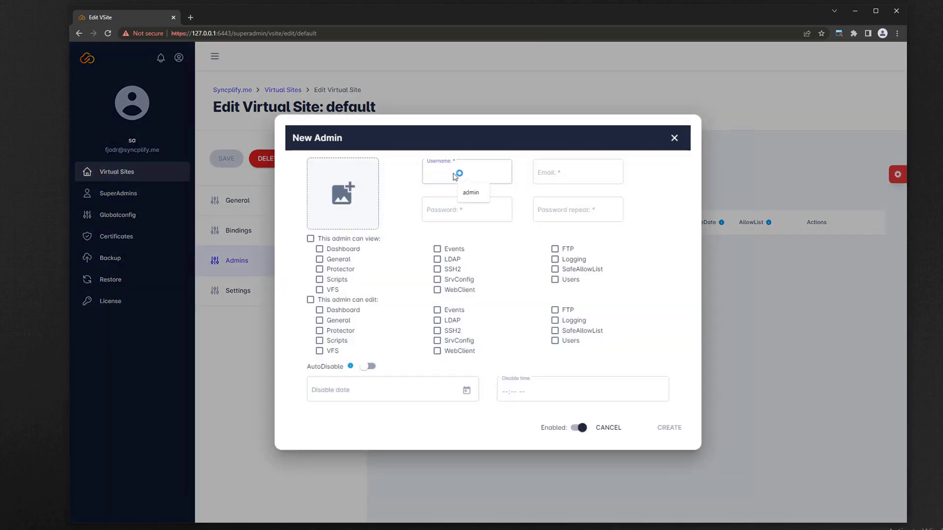
pyautogui.write('admin')
# - Fill in the new admin's suggested e-mail address and enter the password twice
pyautogui.press('Tab')
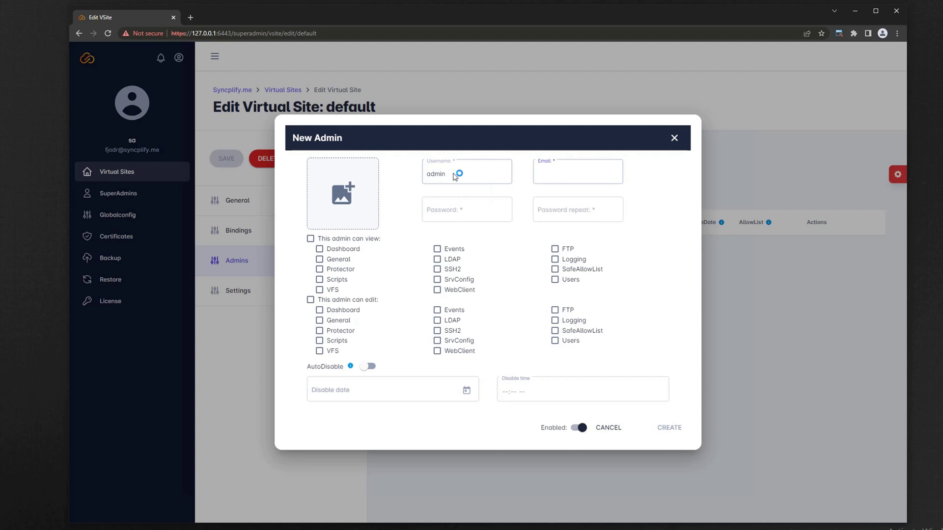
pyautogui.write('fj')
pyautogui.press('Down')
pyautogui.press('Return')
pyautogui.press('Tab')
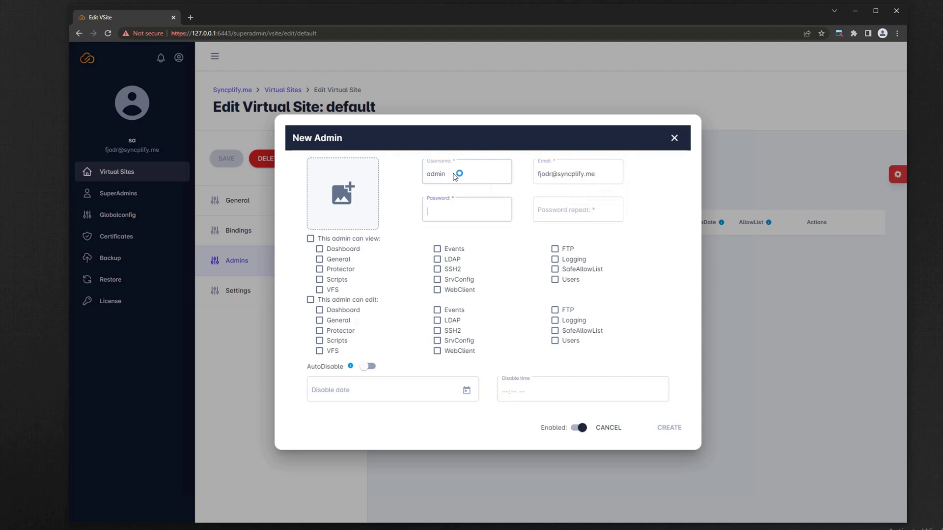
pyautogui.write('Password1')
pyautogui.press('Tab')
pyautogui.write('Passwo')
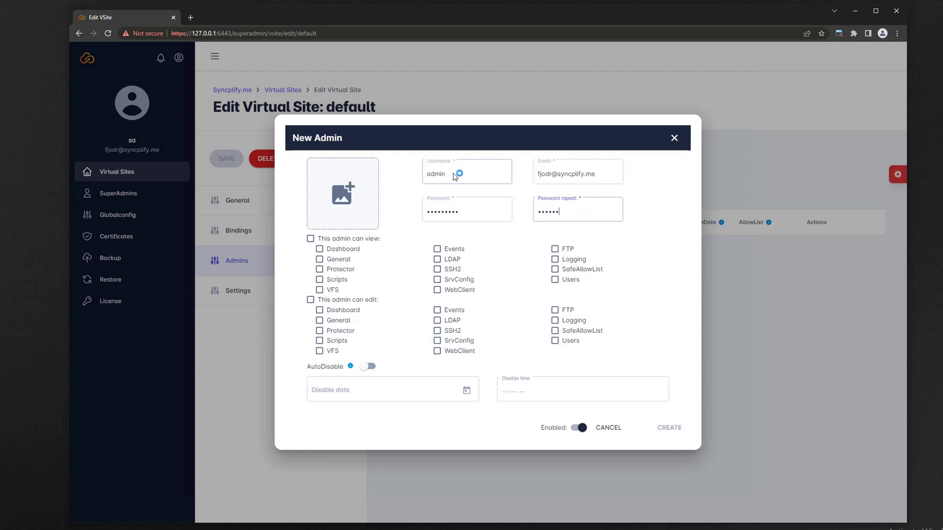
pyautogui.write('rd1')
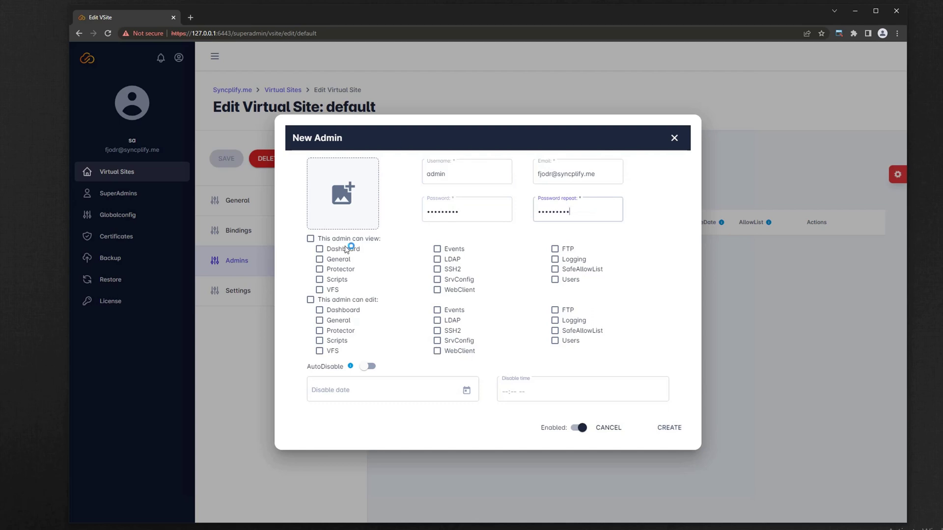
# - Grant every view and edit permission and create the admin
pyautogui.click(347, 239)
pyautogui.click(343, 301)
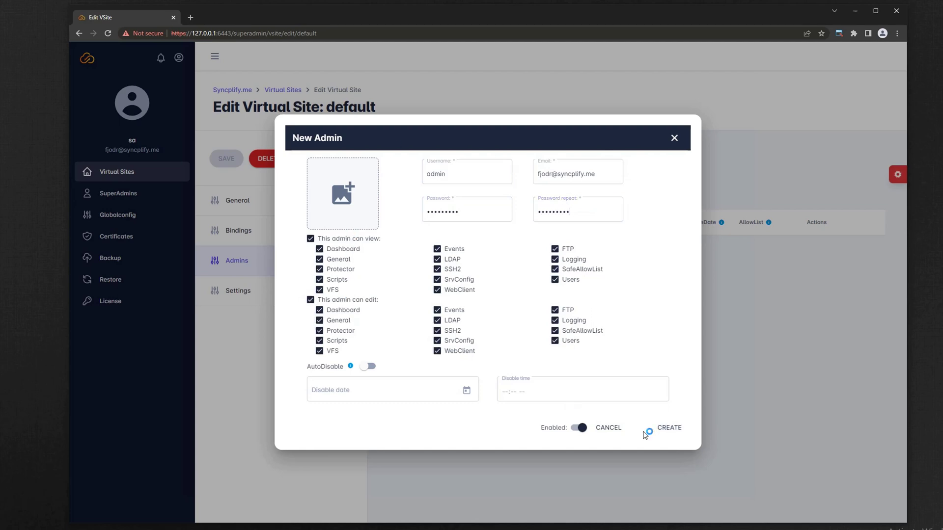
pyautogui.click(679, 425)
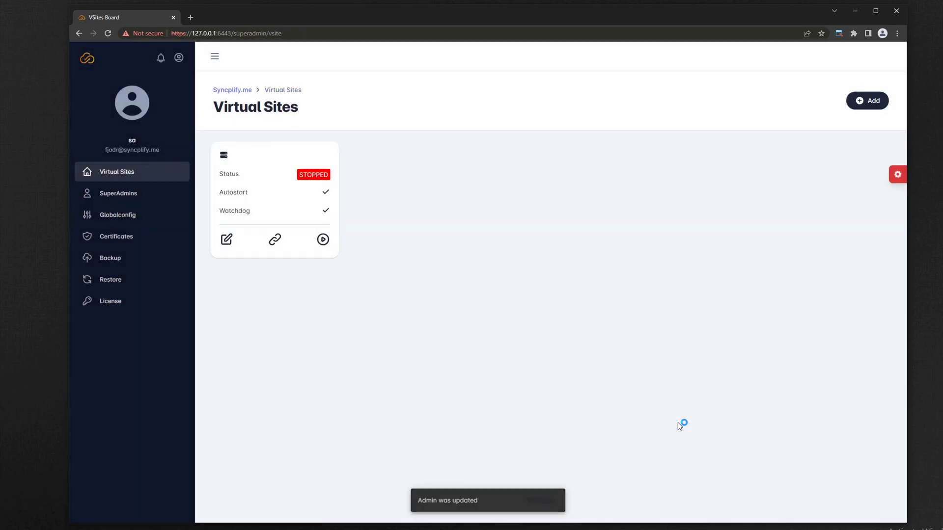
# - Open the default site's Admin UI and sign in with the new admin's password
pyautogui.click(275, 240)
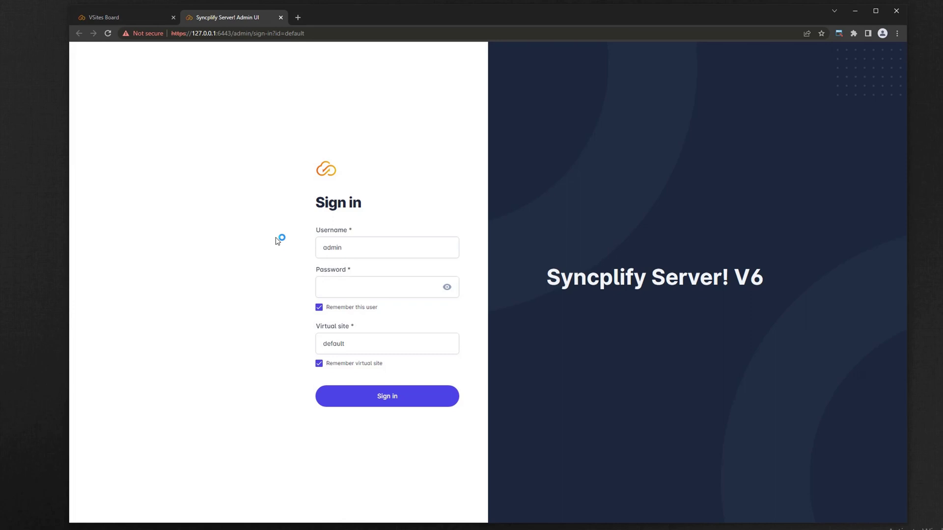
pyautogui.click(351, 289)
pyautogui.write('******')
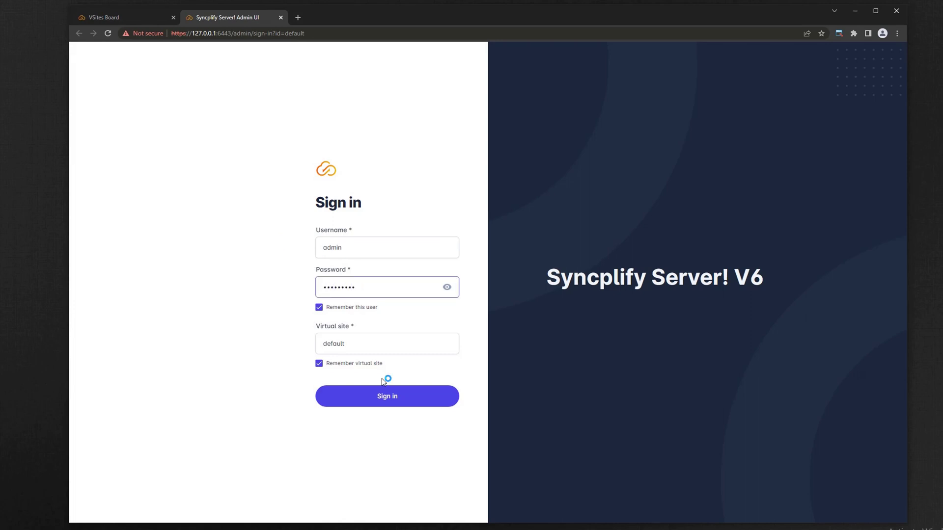
pyautogui.click(386, 395)
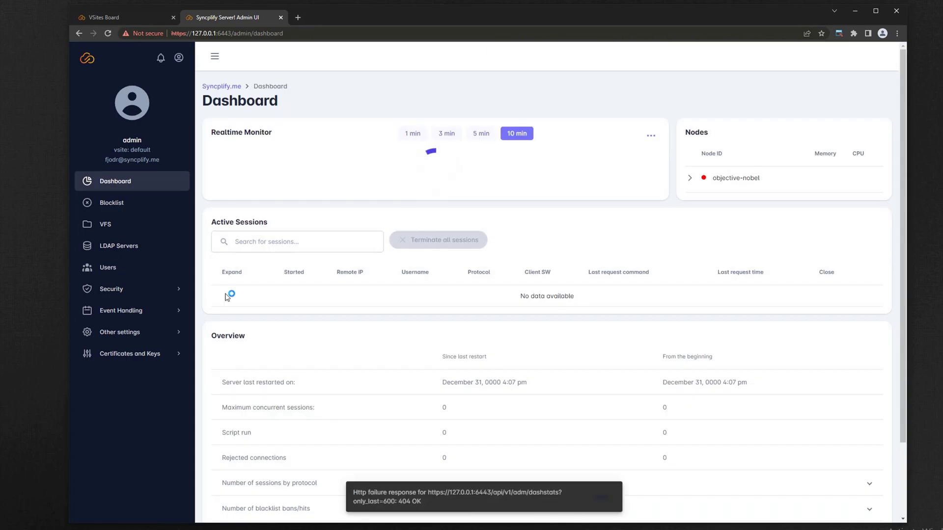
# - Browse the Blocklist, VFS, Users and Security > General settings pages, then sign out
pyautogui.click(129, 207)
pyautogui.click(127, 223)
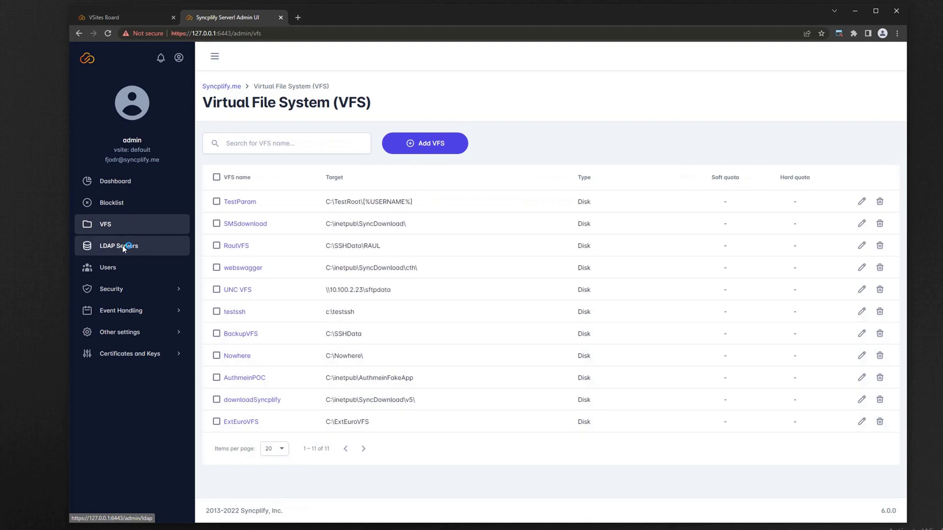
pyautogui.click(257, 209)
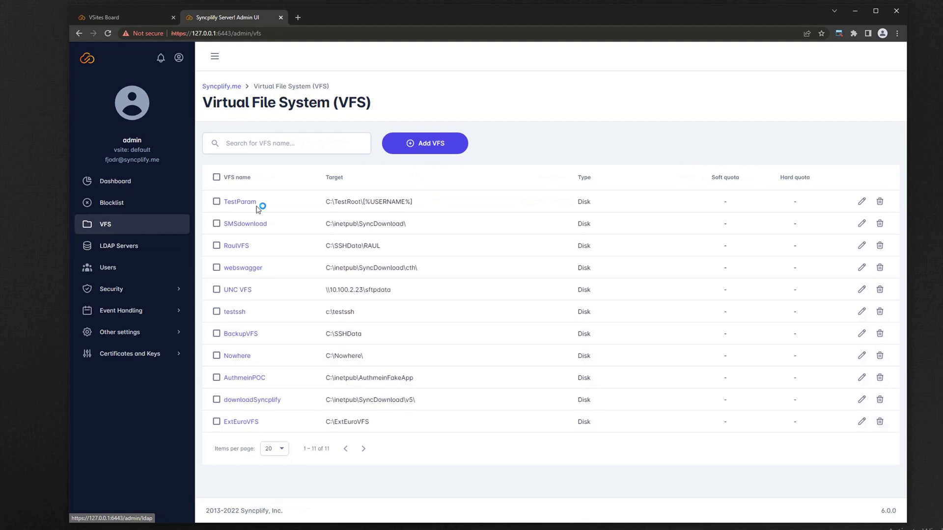
pyautogui.click(119, 268)
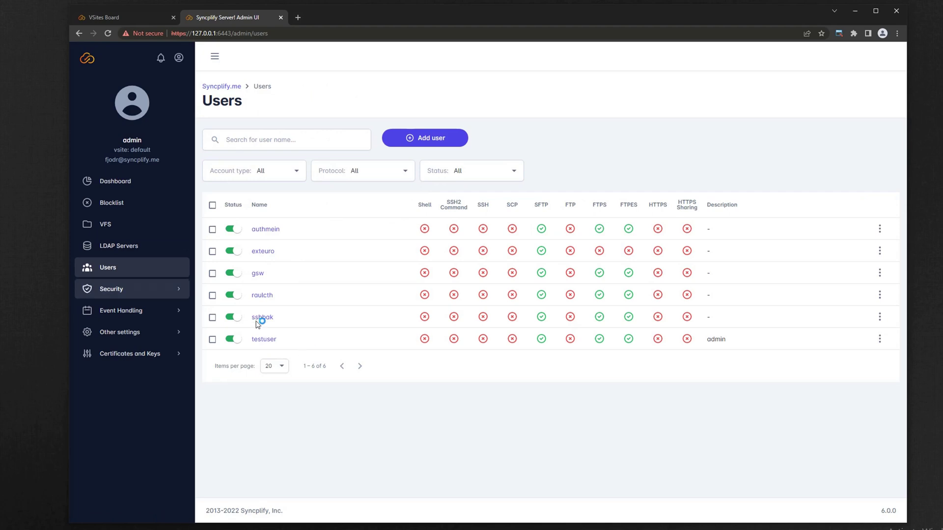
pyautogui.click(121, 291)
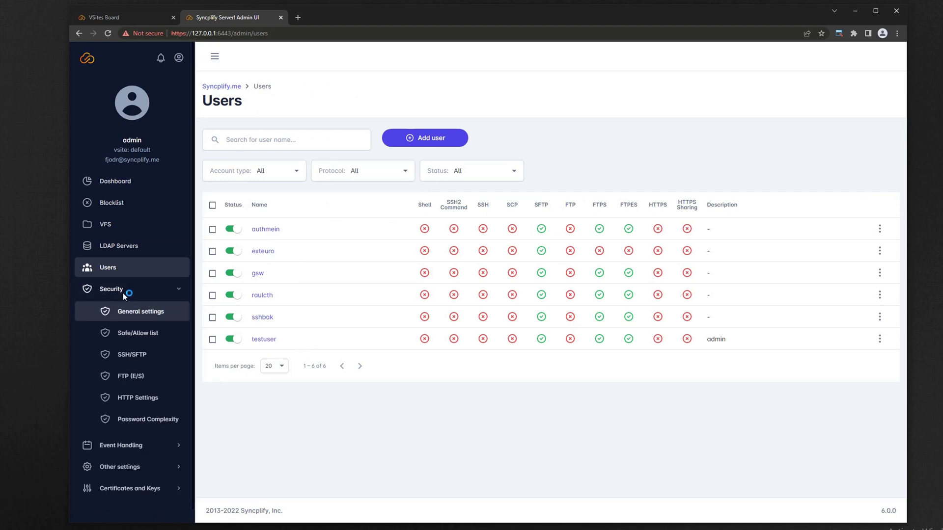
pyautogui.click(126, 314)
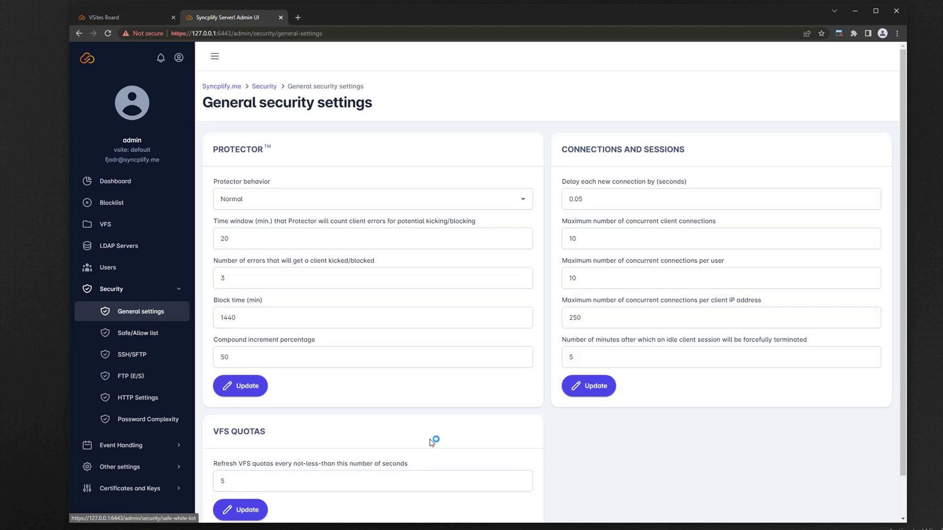
pyautogui.click(173, 355)
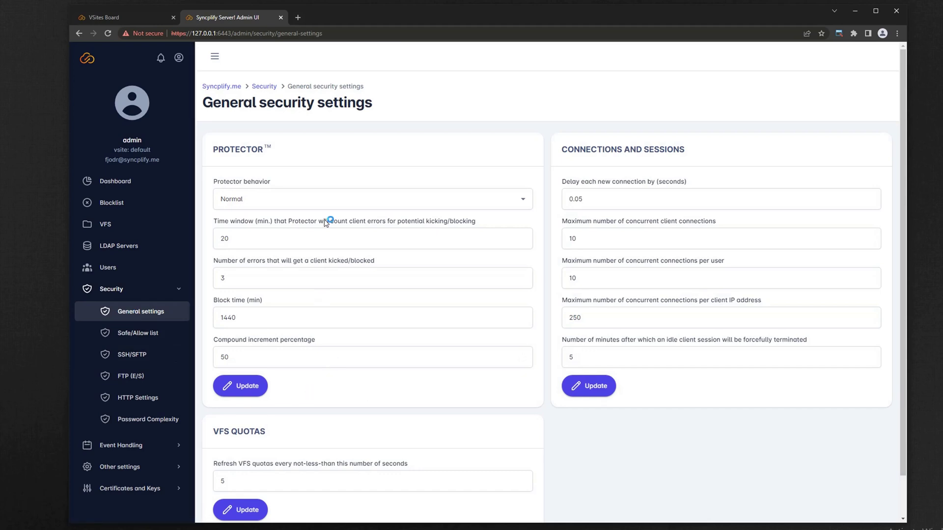
pyautogui.click(179, 59)
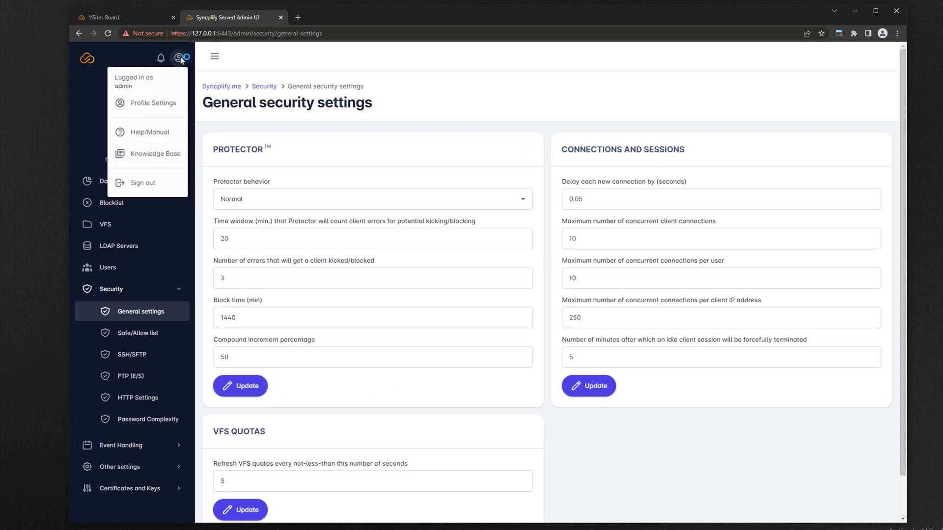
pyautogui.click(154, 183)
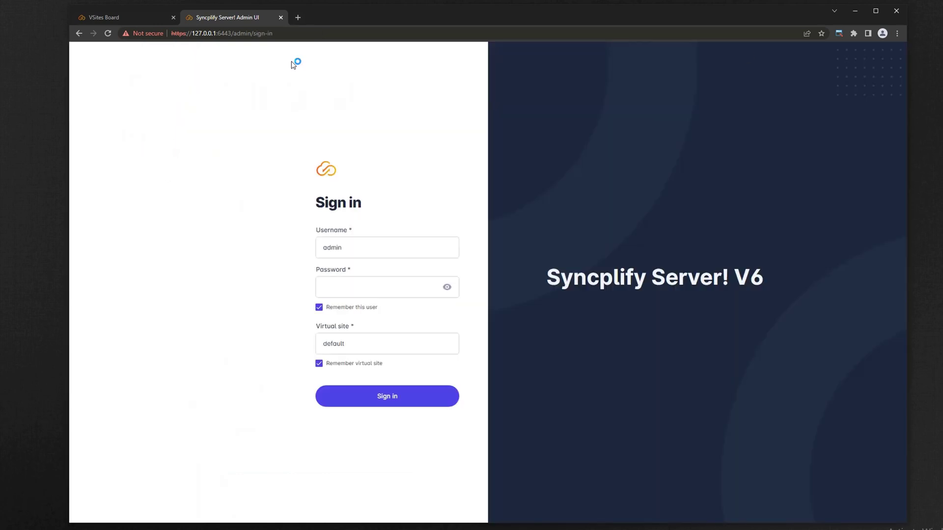